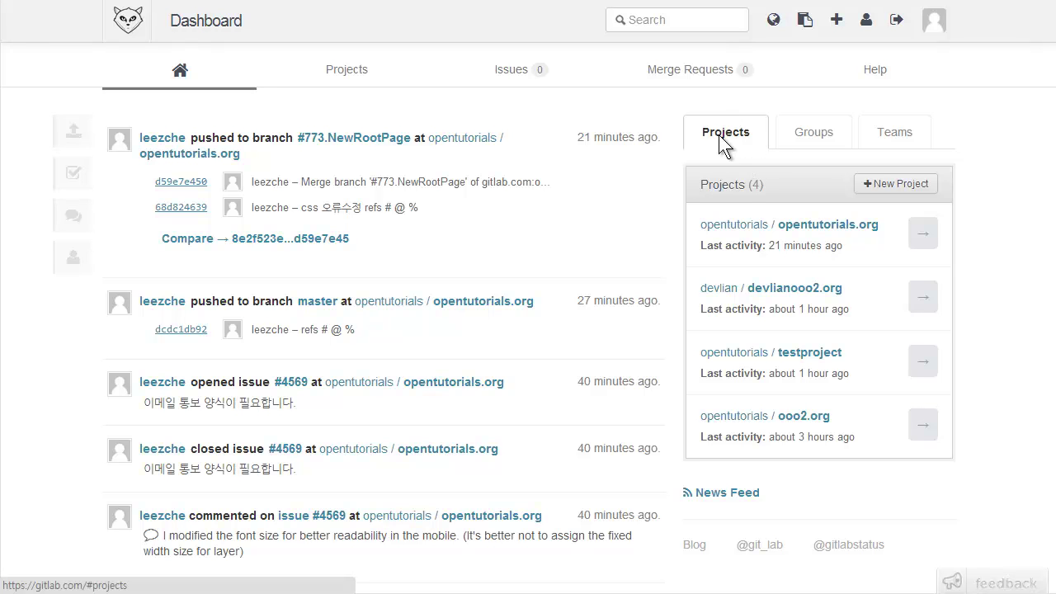
Step: Look through the lists of groups and teams on the dashboard
{"action": "left_click", "coordinate": [814, 134]}
{"action": "left_click", "coordinate": [898, 137]}
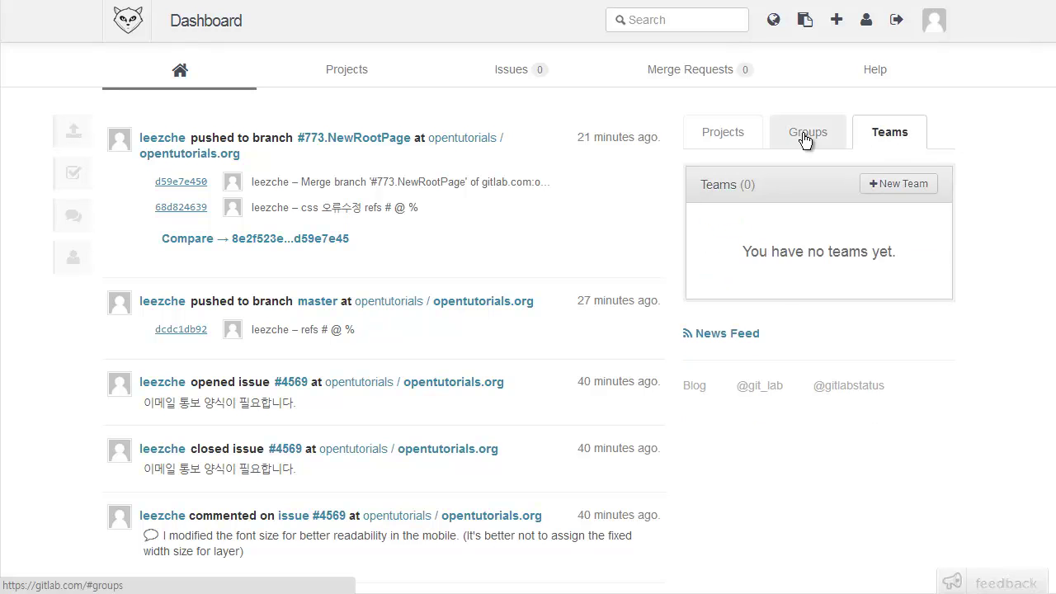
{"action": "left_click", "coordinate": [805, 137]}
{"action": "left_click", "coordinate": [881, 137]}
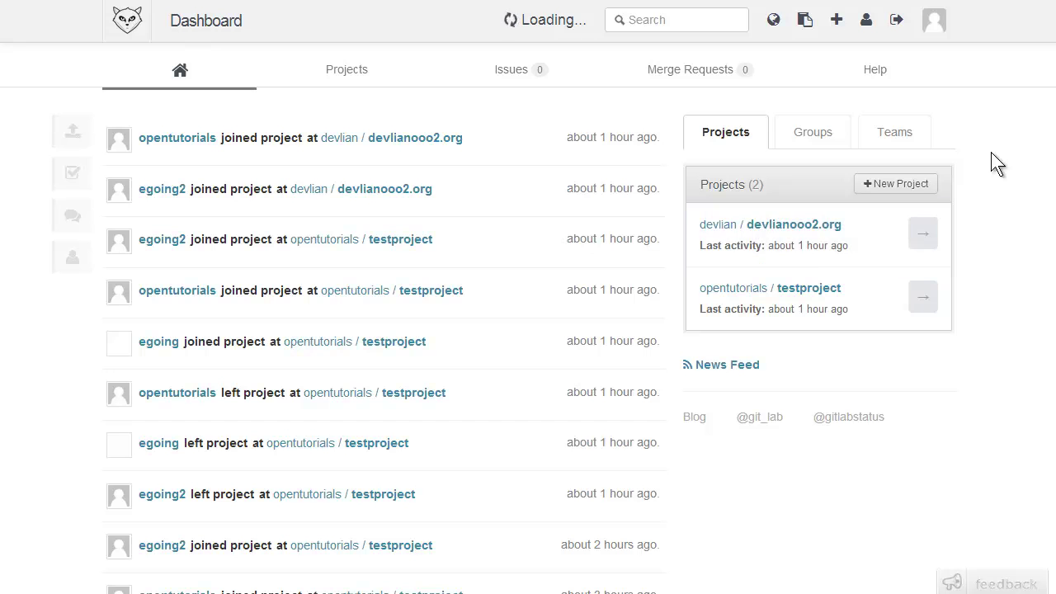
Step: Create a new project named gitlabtest
{"action": "left_click", "coordinate": [872, 183]}
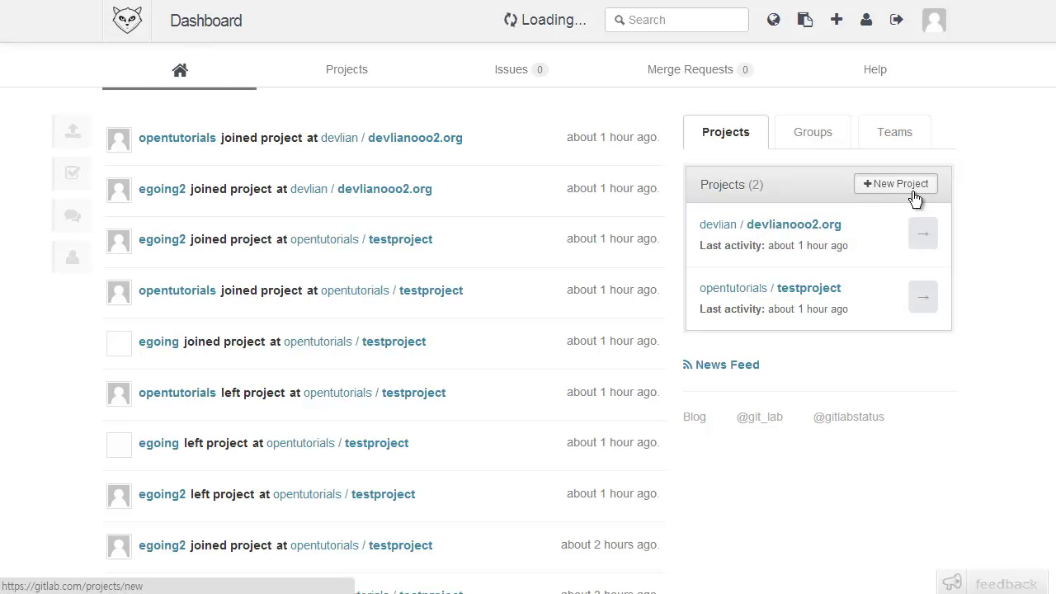
{"action": "left_click", "coordinate": [488, 84]}
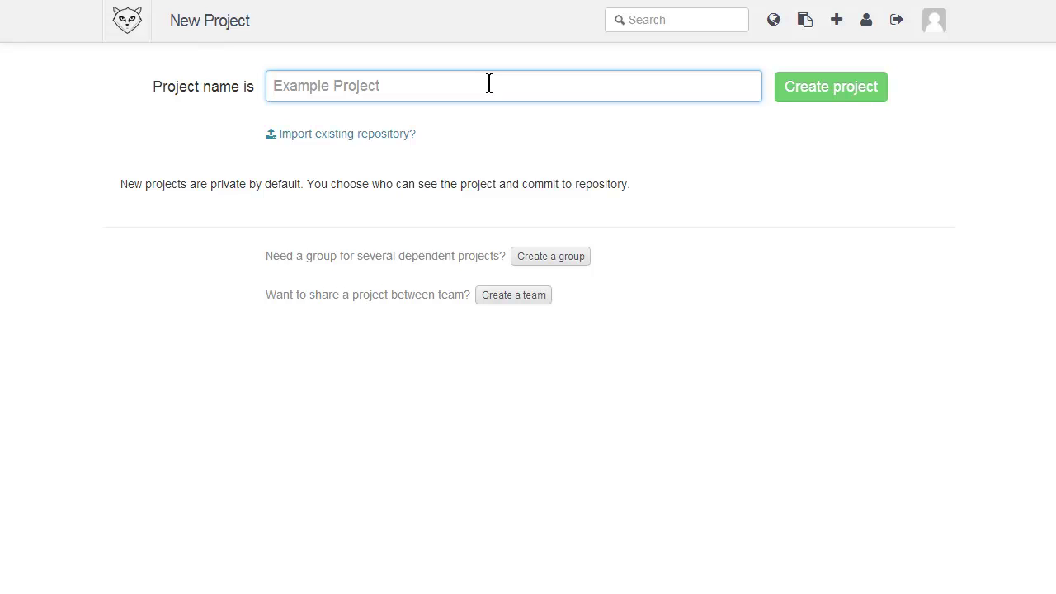
{"action": "type", "text": "gitlab"}
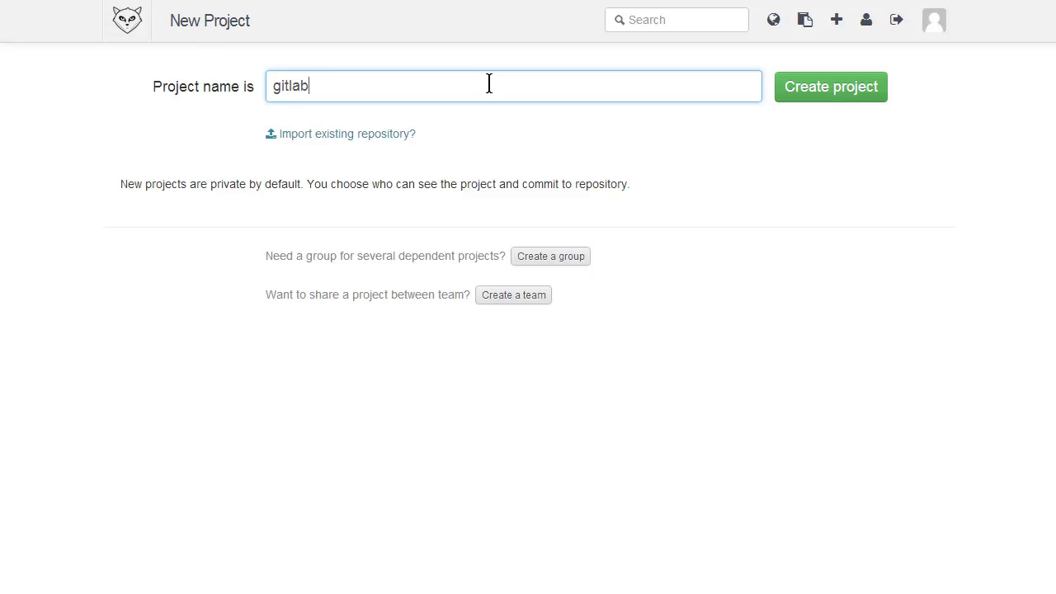
{"action": "type", "text": "test"}
{"action": "left_click", "coordinate": [877, 93]}
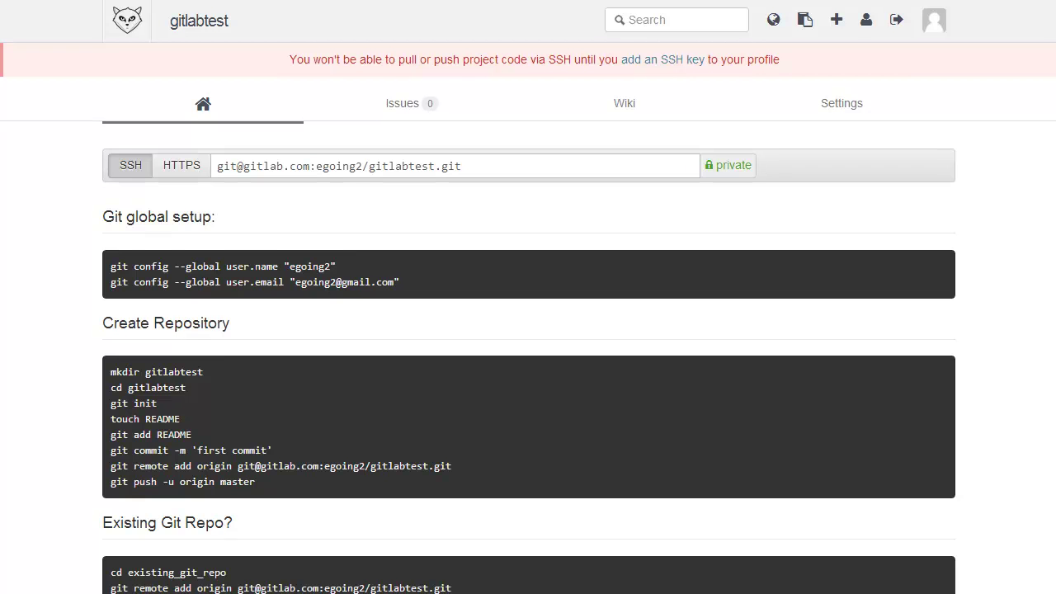
Step: Exit full-screen view and examine the namespace and project parts of the new project's web address
{"action": "key", "text": "F11"}
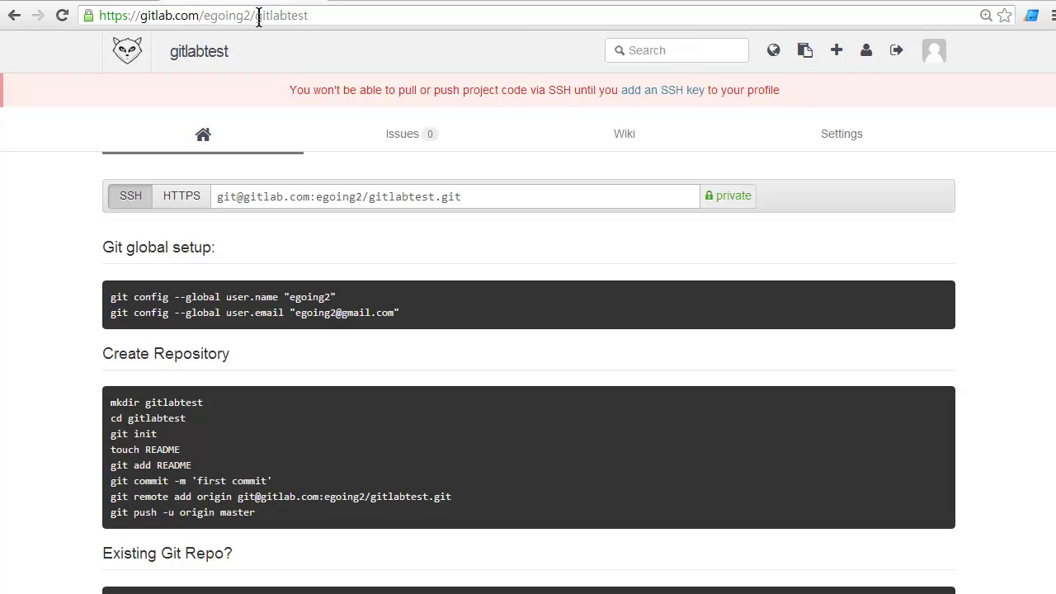
{"action": "left_click", "coordinate": [284, 17]}
{"action": "left_click", "coordinate": [298, 20]}
{"action": "left_click_drag", "start_coordinate": [254, 15], "coordinate": [200, 15]}
{"action": "left_click", "coordinate": [91, 59]}
Step: Create a new group named grouptest from the dashboard, leaving its details empty
{"action": "left_click", "coordinate": [129, 52]}
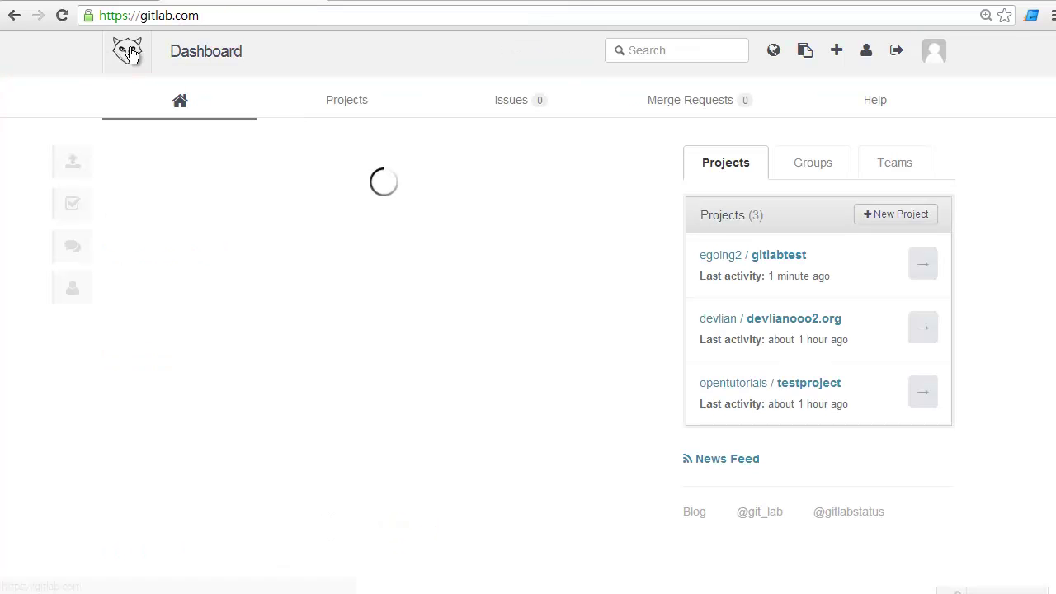
{"action": "left_click", "coordinate": [839, 163]}
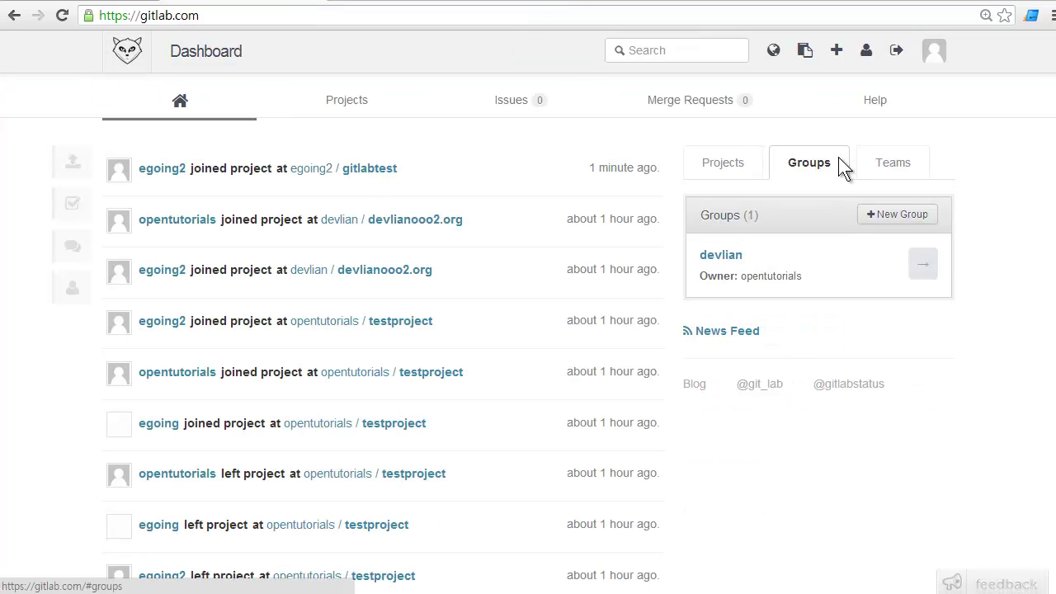
{"action": "left_click", "coordinate": [885, 216]}
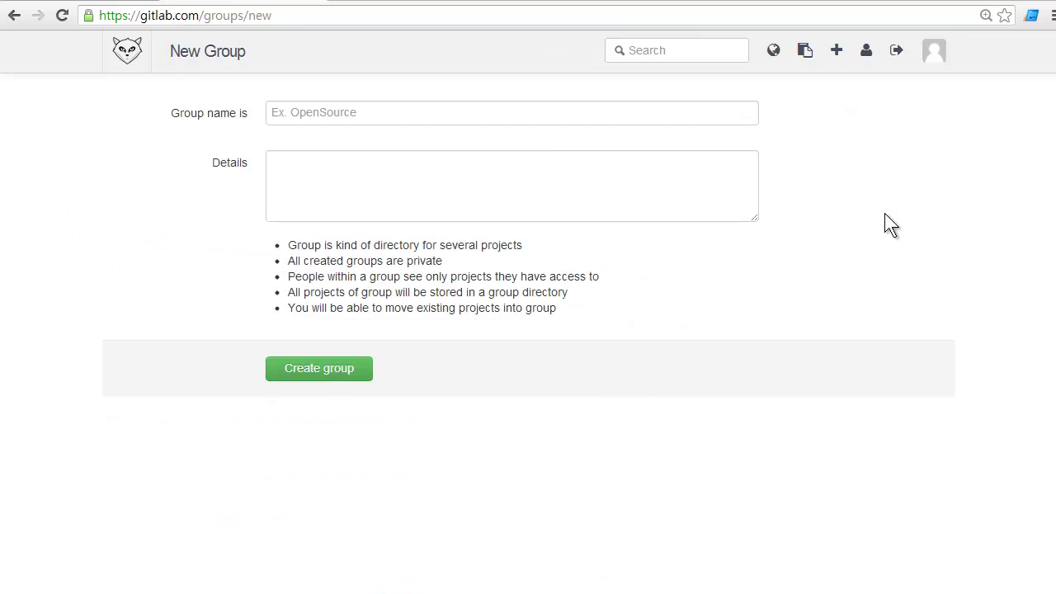
{"action": "left_click", "coordinate": [524, 108]}
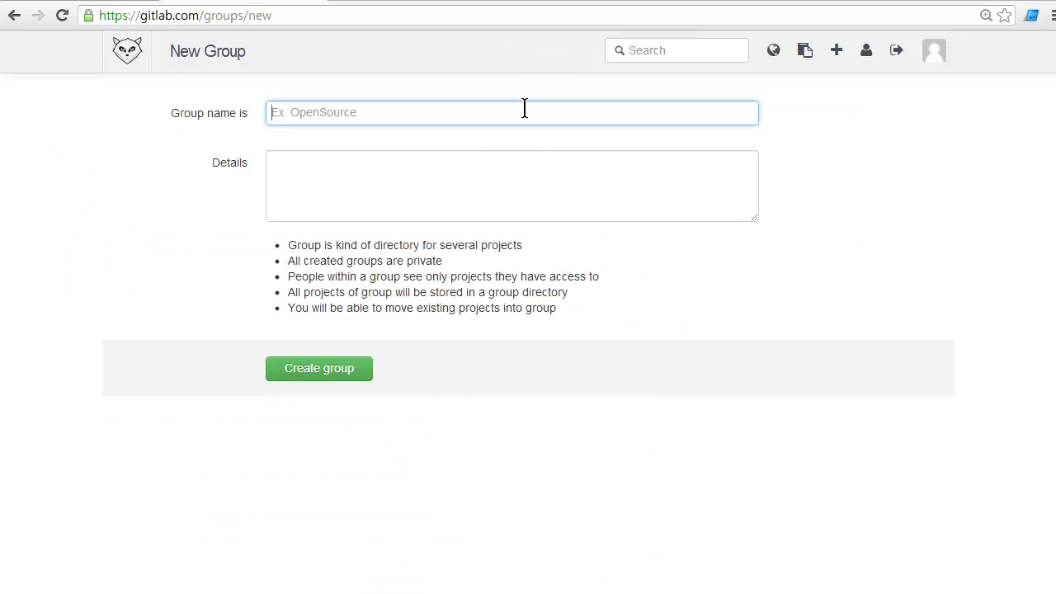
{"action": "type", "text": "grouptest"}
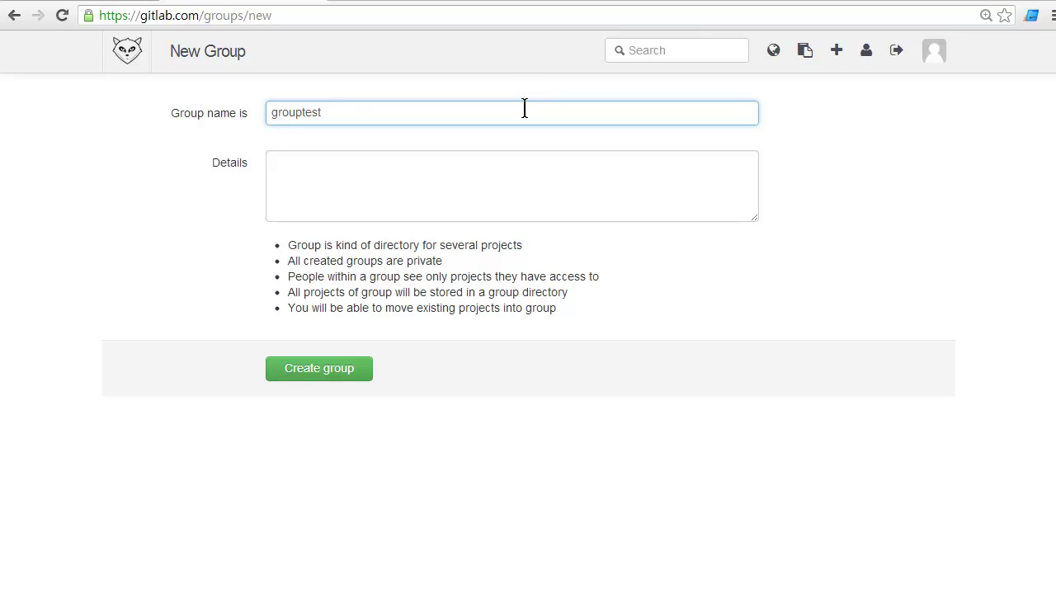
{"action": "left_click", "coordinate": [485, 197]}
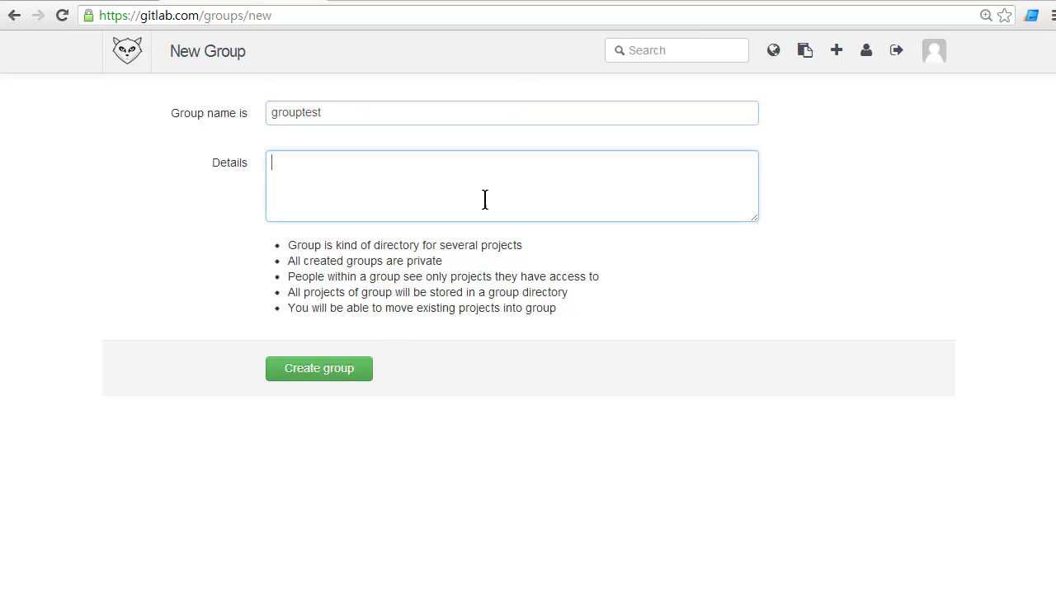
{"action": "left_click", "coordinate": [359, 372]}
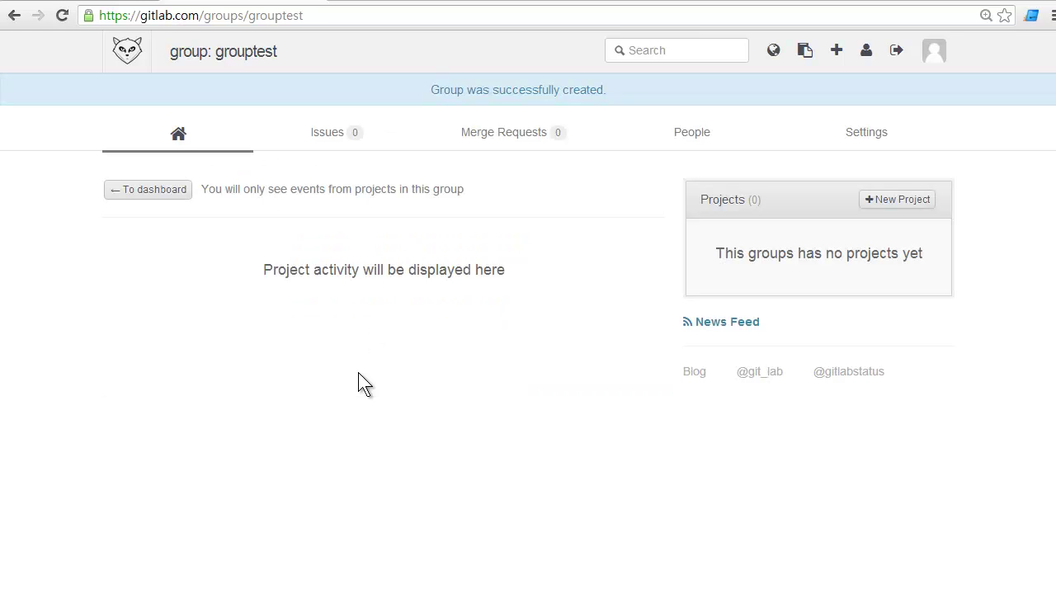
Step: Return to the dashboard and open the grouptest group from the list of groups
{"action": "left_click", "coordinate": [136, 37]}
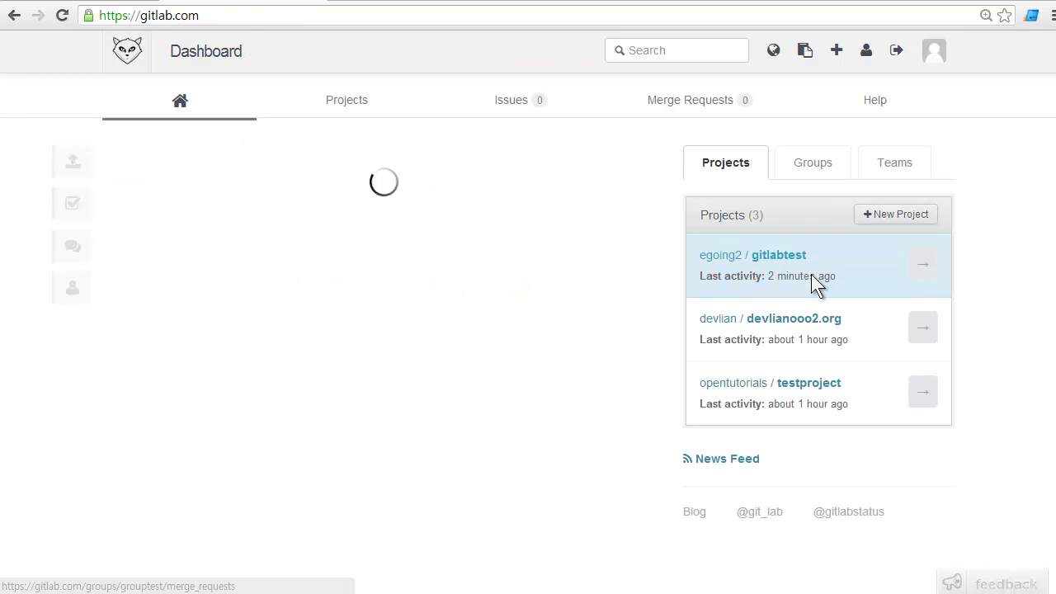
{"action": "left_click", "coordinate": [818, 175]}
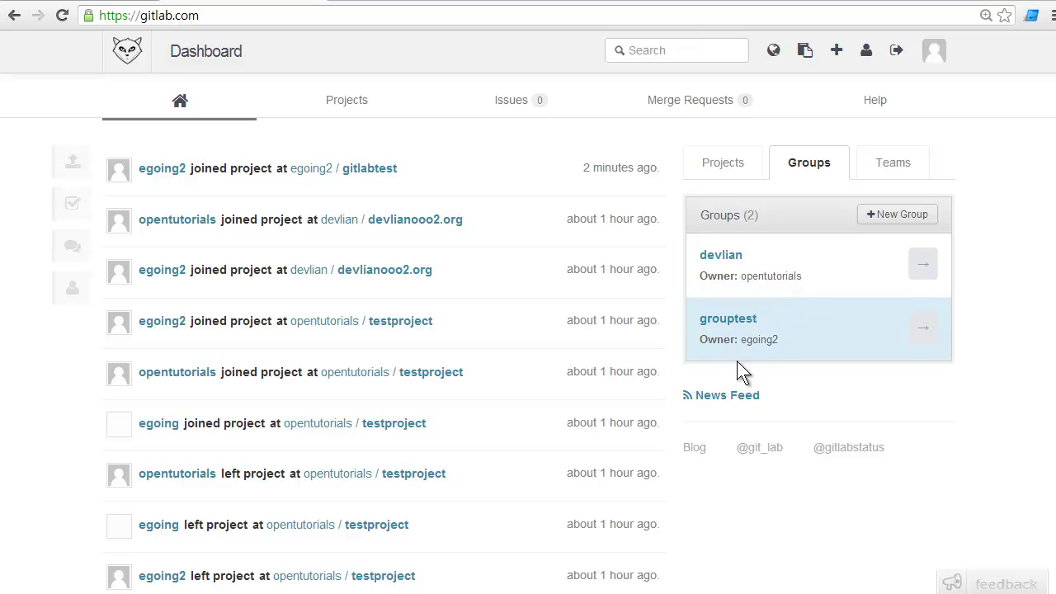
{"action": "left_click", "coordinate": [753, 321]}
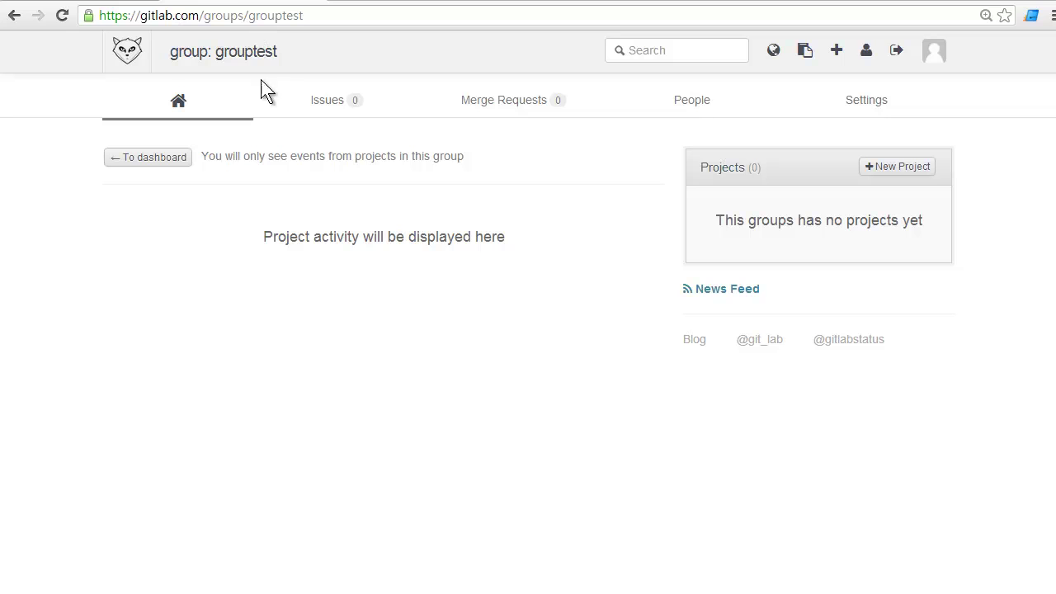
Step: Create a project named projectundergroup inside the group, with grouptest as its namespace
{"action": "left_click", "coordinate": [907, 173]}
{"action": "left_click", "coordinate": [435, 118]}
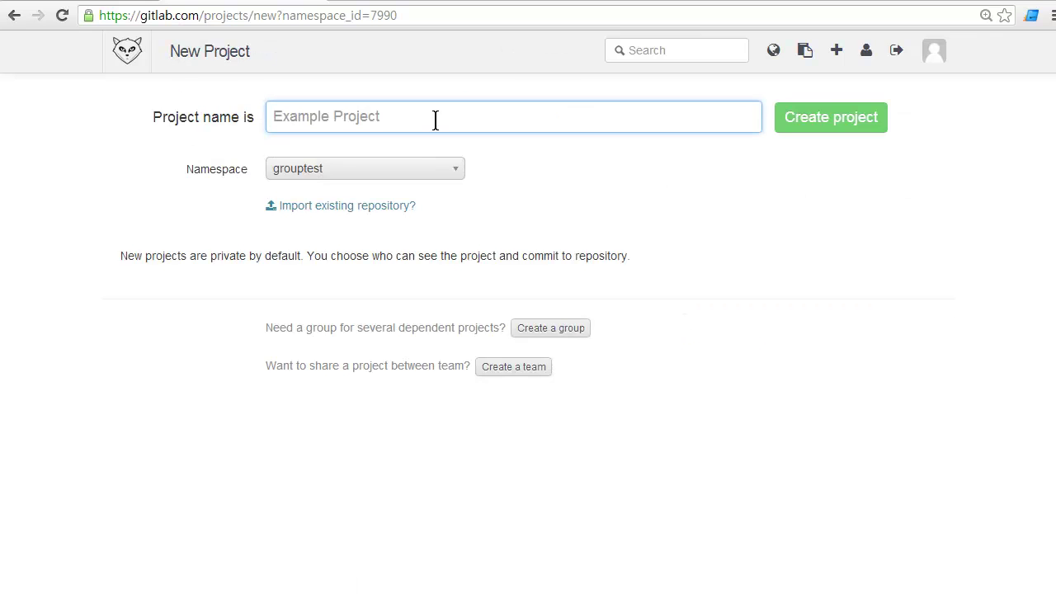
{"action": "type", "text": "project"}
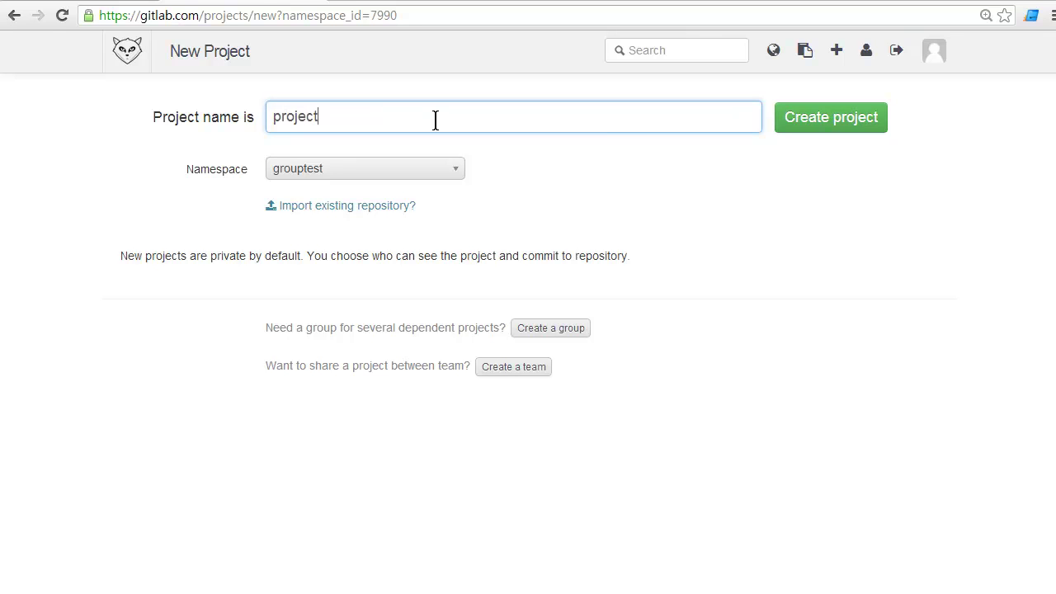
{"action": "type", "text": "undergroup"}
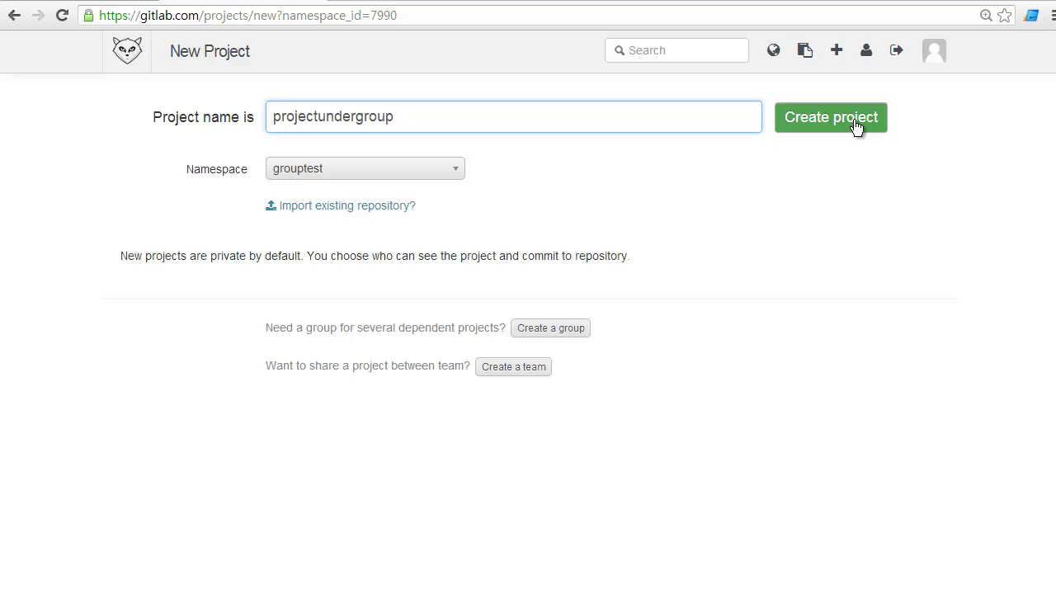
{"action": "left_click", "coordinate": [298, 179]}
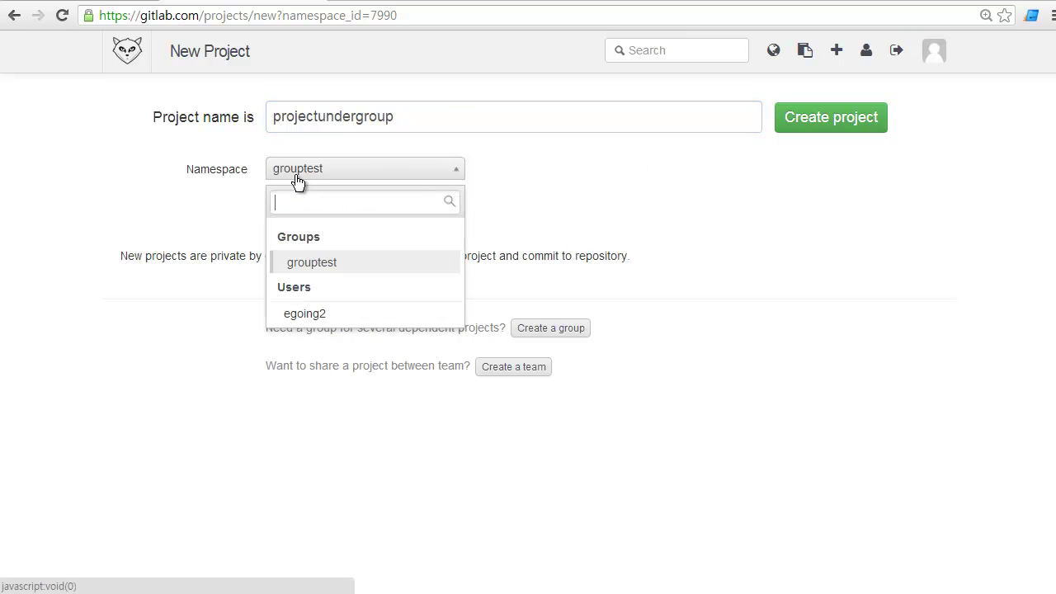
{"action": "left_click", "coordinate": [312, 314]}
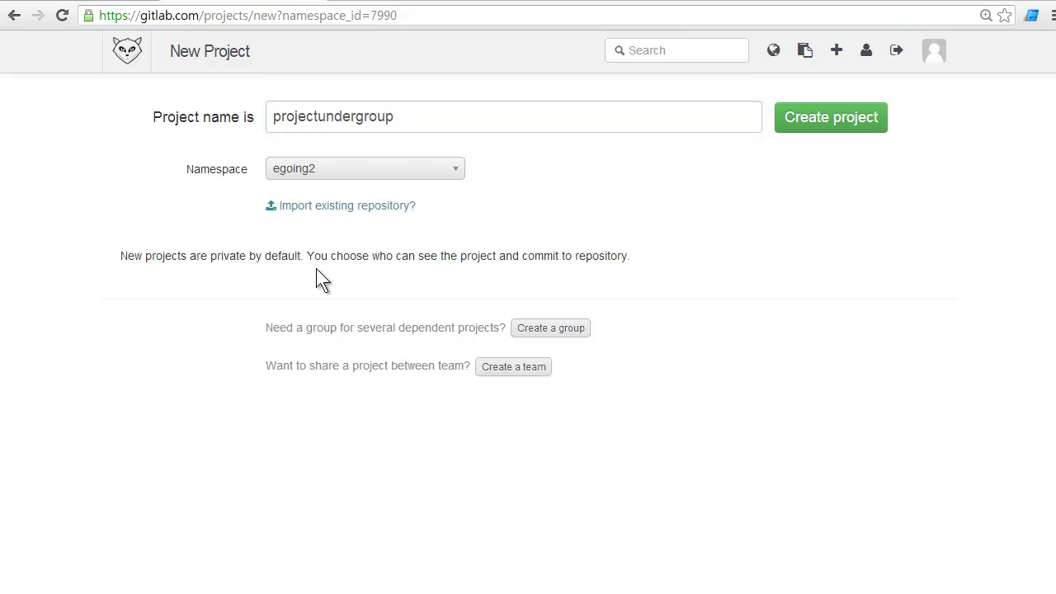
{"action": "left_click", "coordinate": [321, 174]}
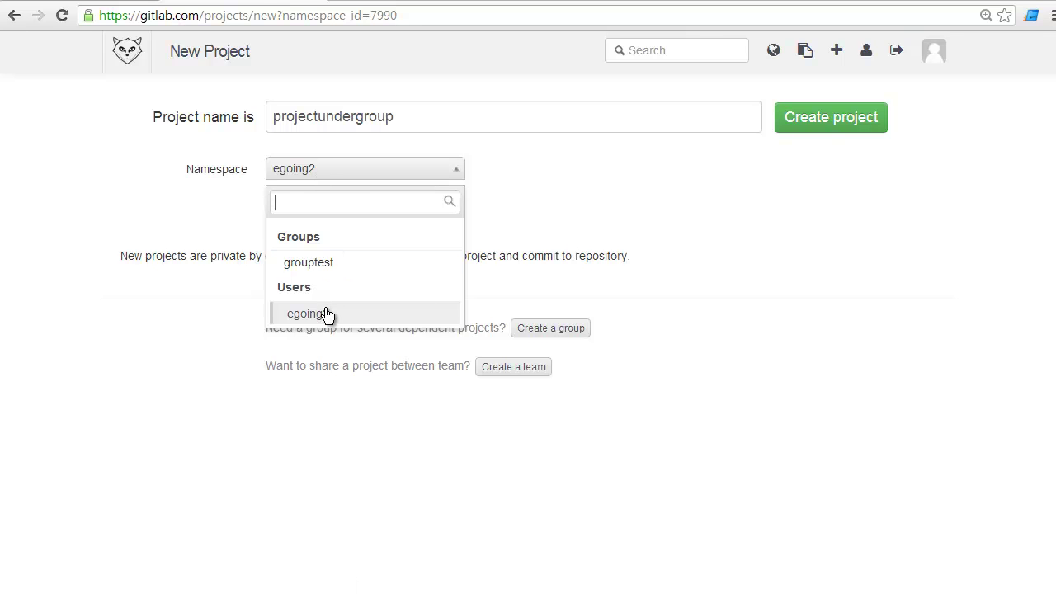
{"action": "left_click", "coordinate": [329, 264]}
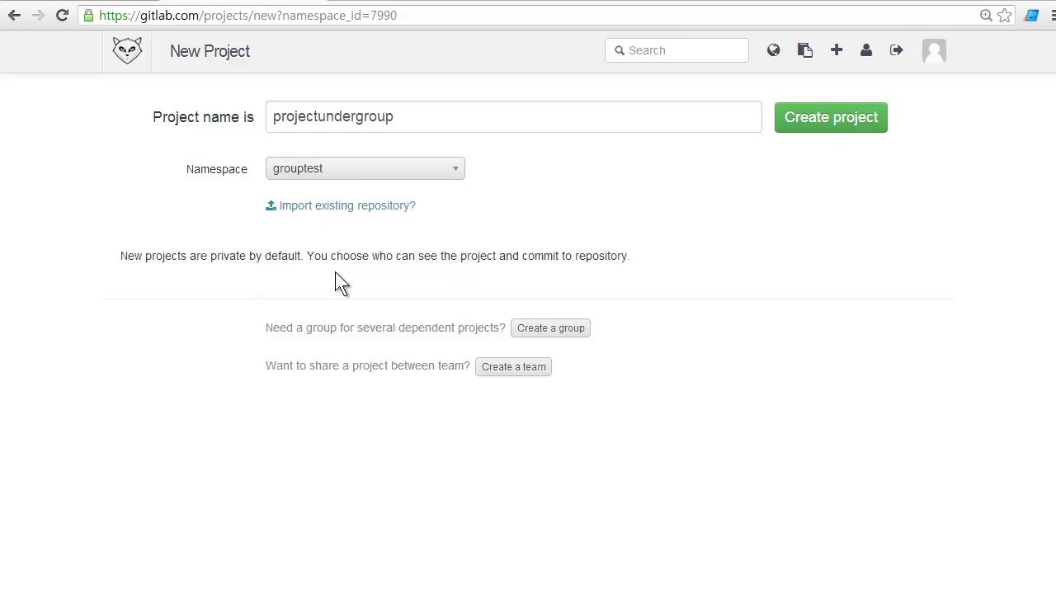
{"action": "left_click", "coordinate": [827, 122]}
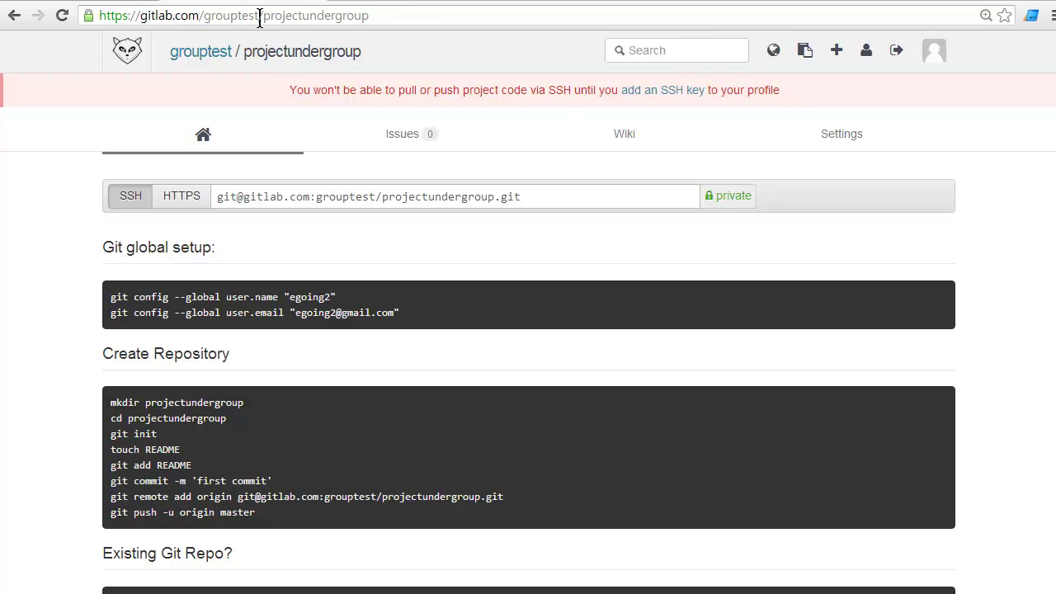
Step: Examine the project and group parts of the new project's web address by highlighting each one
{"action": "left_click_drag", "start_coordinate": [263, 15], "coordinate": [382, 16]}
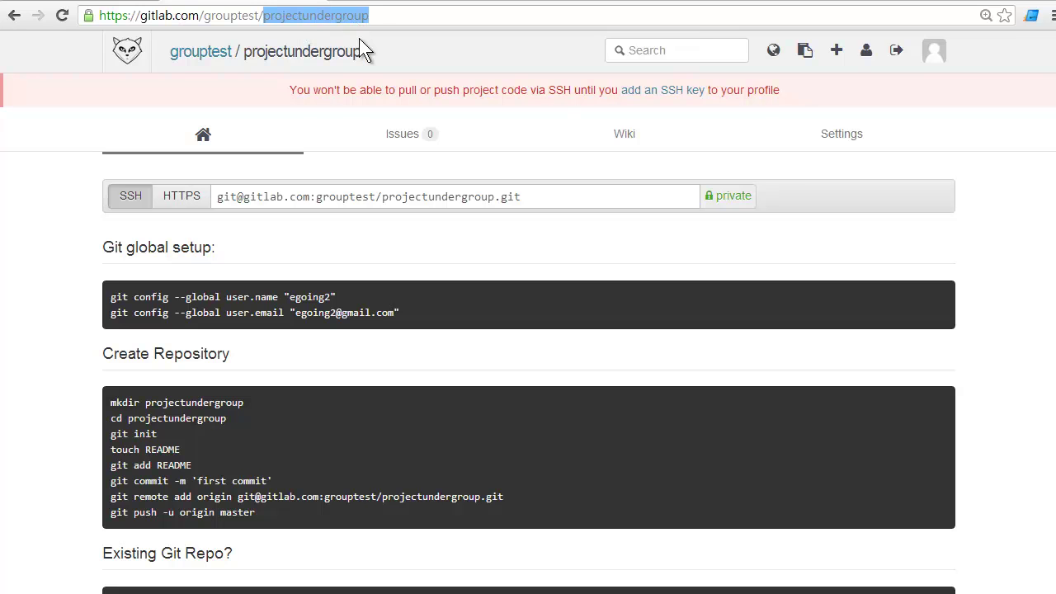
{"action": "left_click_drag", "start_coordinate": [203, 16], "coordinate": [263, 16]}
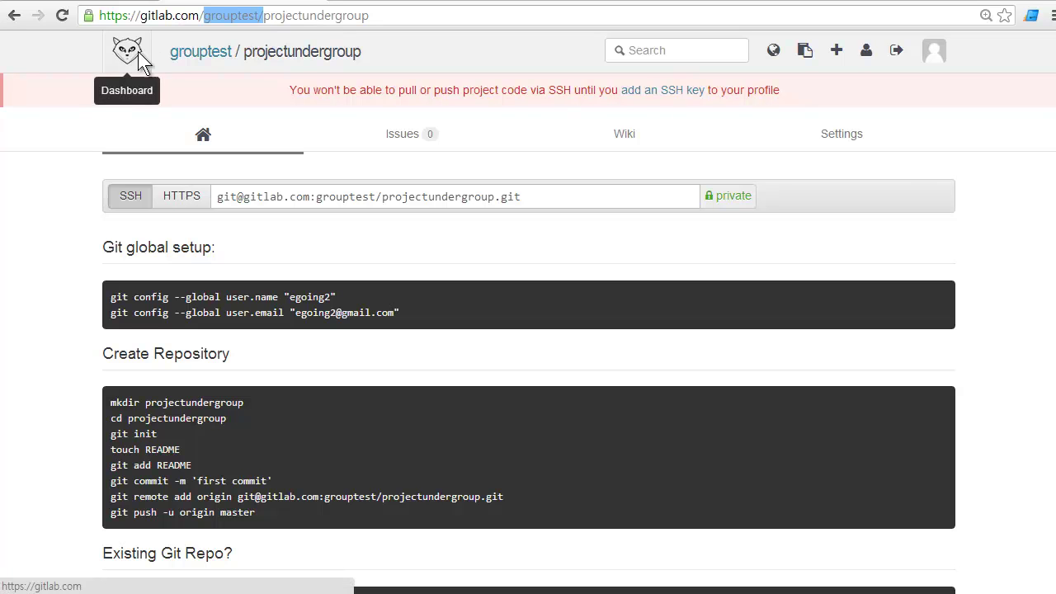
Step: Open the people page of the grouptest group and select the new team member by username
{"action": "left_click", "coordinate": [204, 54]}
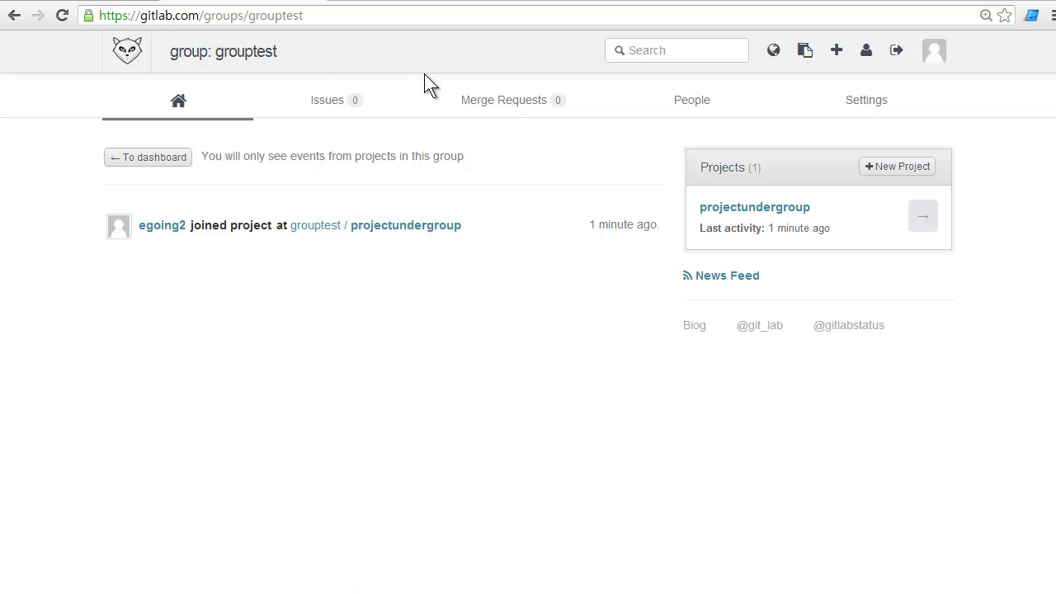
{"action": "left_click", "coordinate": [717, 99]}
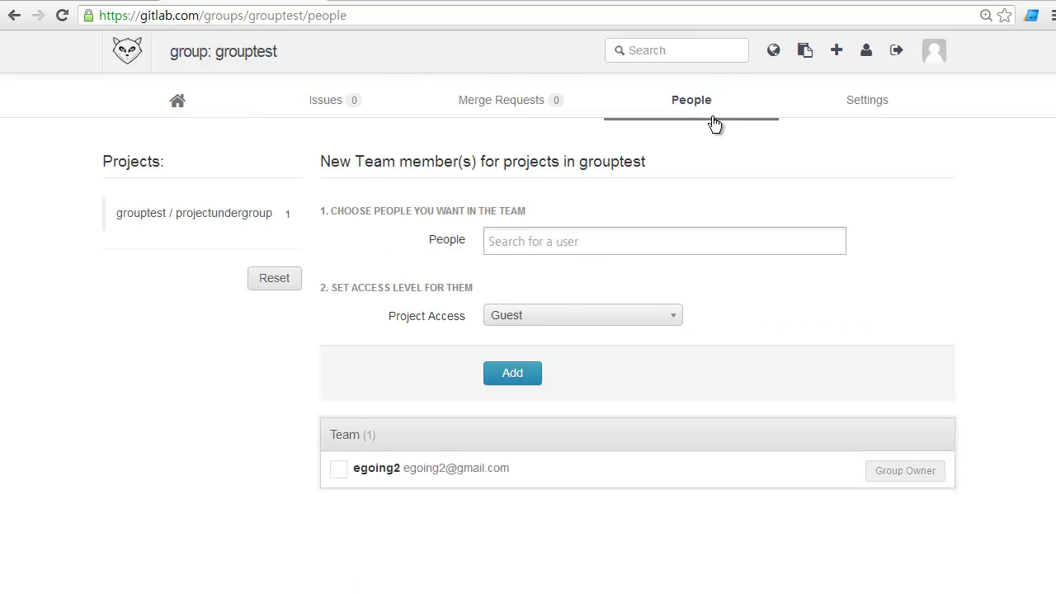
{"action": "left_click", "coordinate": [612, 238]}
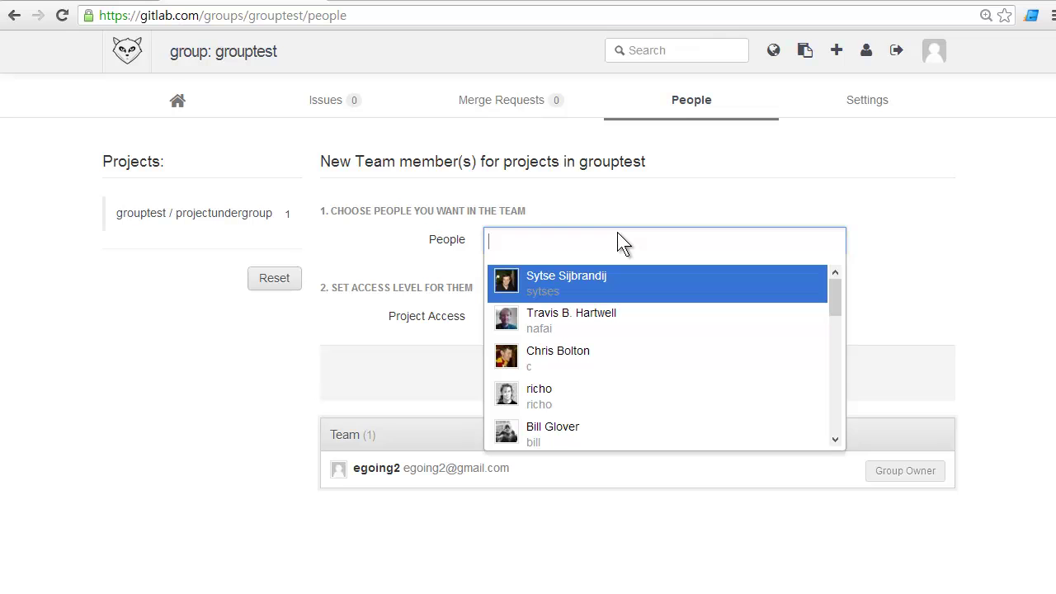
{"action": "type", "text": "egoing"}
{"action": "key", "text": "BackSpace"}
{"action": "key", "text": "BackSpace"}
{"action": "key", "text": "BackSpace"}
{"action": "key", "text": "BackSpace"}
{"action": "key", "text": "BackSpace"}
{"action": "key", "text": "BackSpace"}
{"action": "type", "text": "egoing"}
{"action": "key", "text": "Return"}
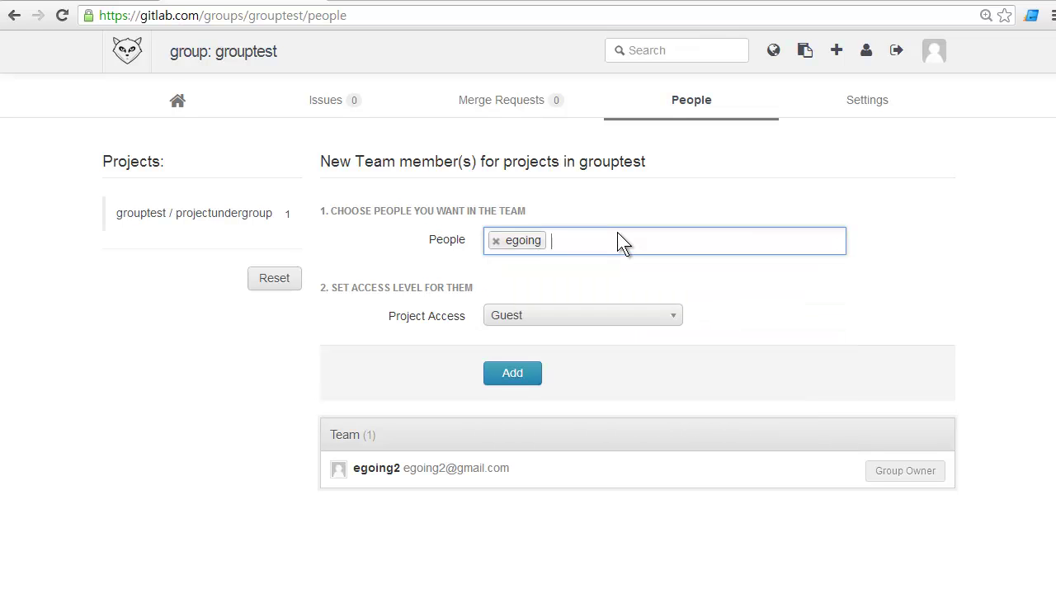
Step: Give the selected person Reporter project access and add them to the group's projects
{"action": "left_click", "coordinate": [598, 320]}
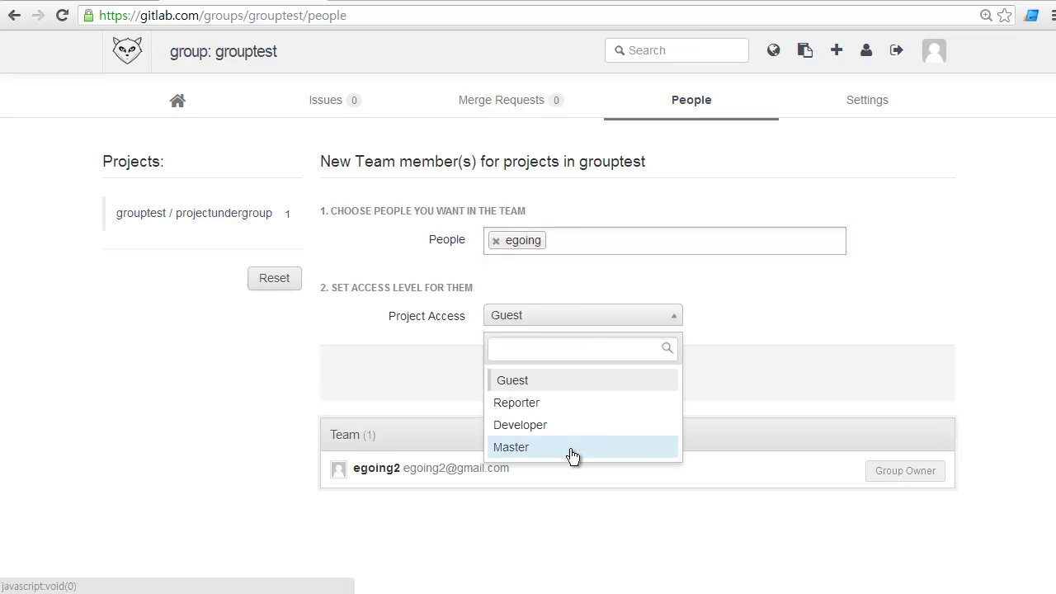
{"action": "left_click", "coordinate": [570, 405]}
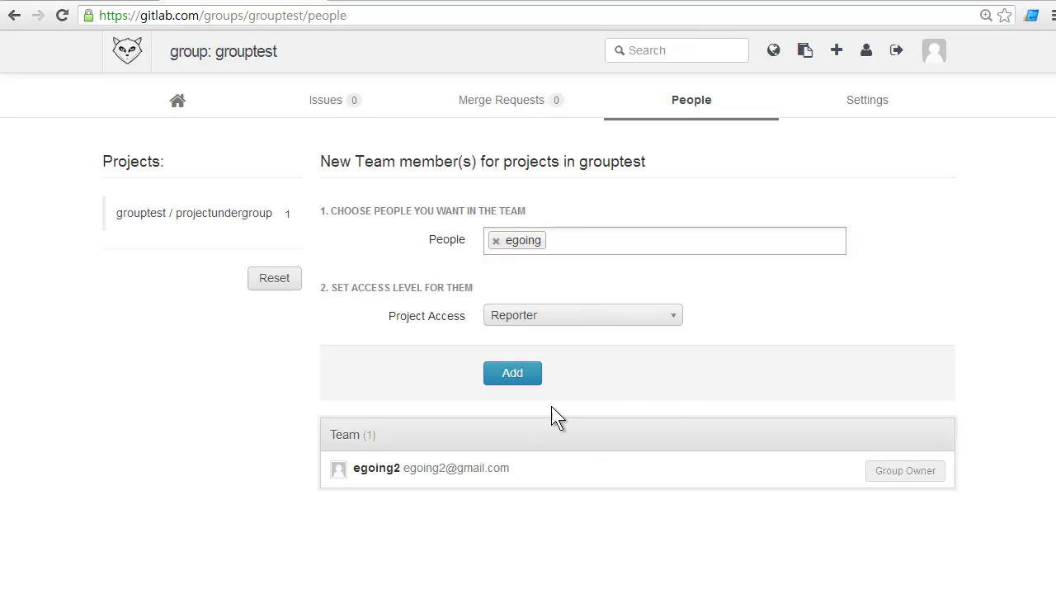
{"action": "left_click", "coordinate": [514, 373]}
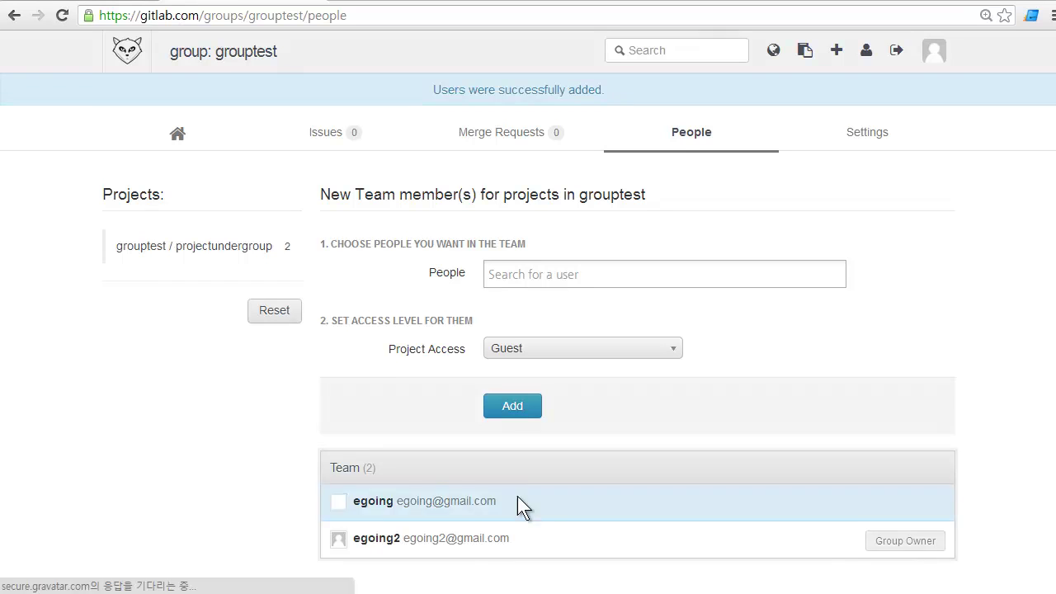
{"action": "left_click", "coordinate": [259, 82]}
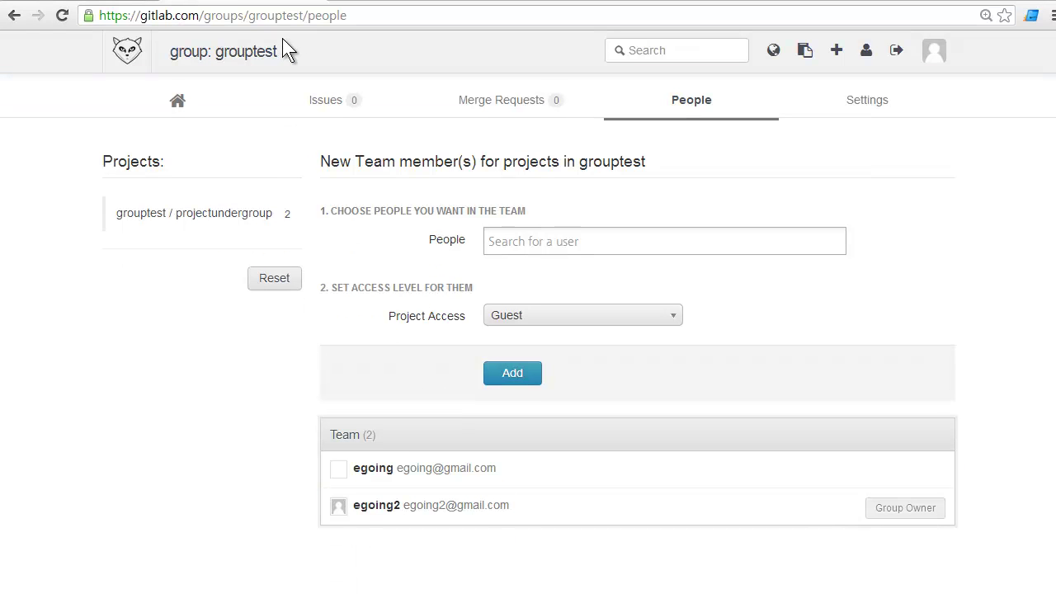